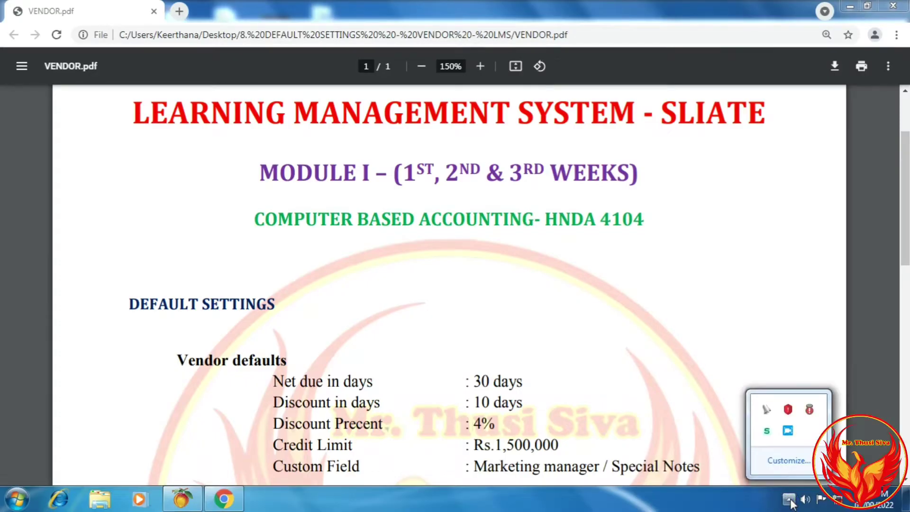
click(651, 304)
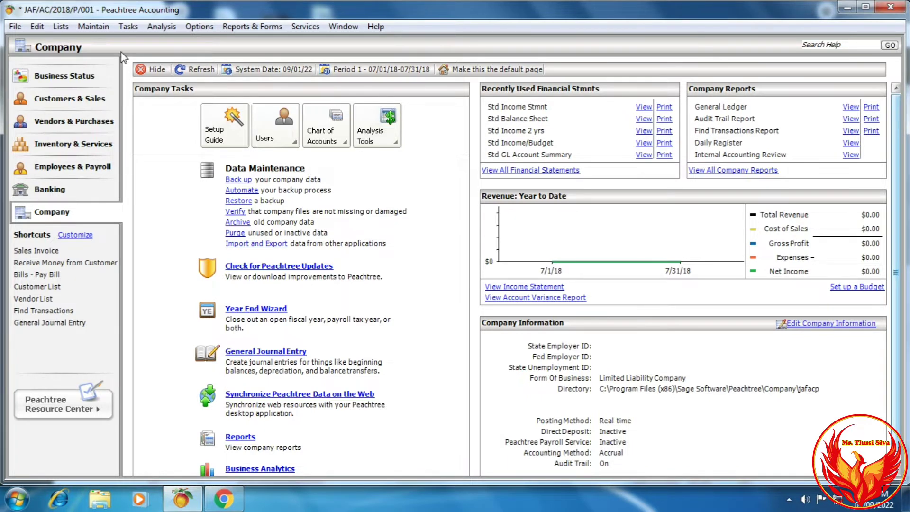
click(102, 30)
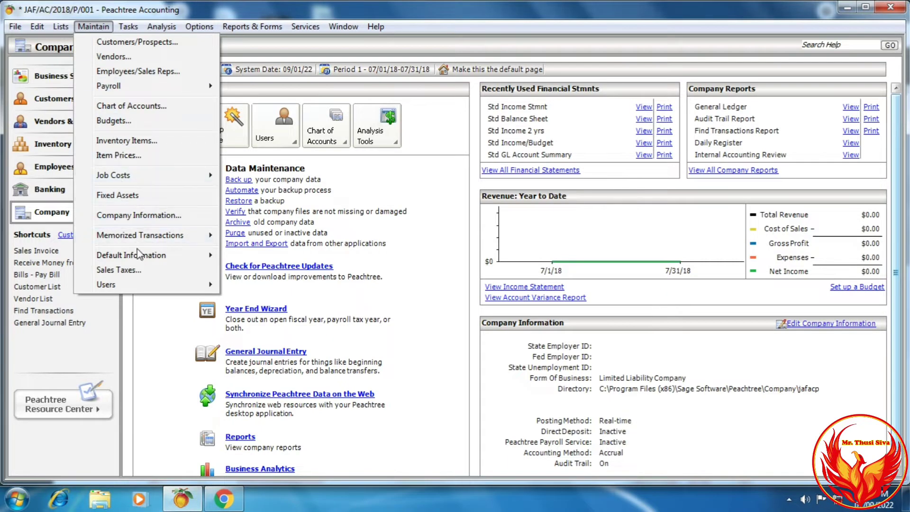
mouse_move(142, 258)
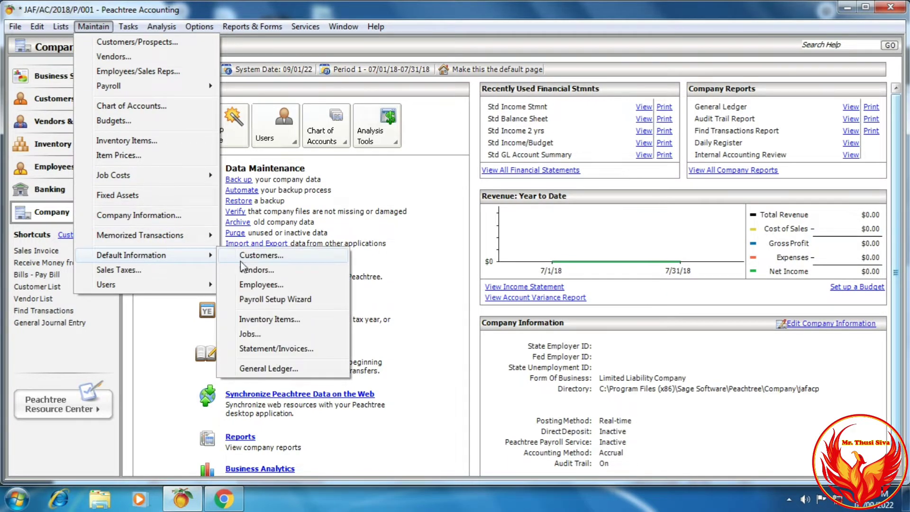
click(318, 271)
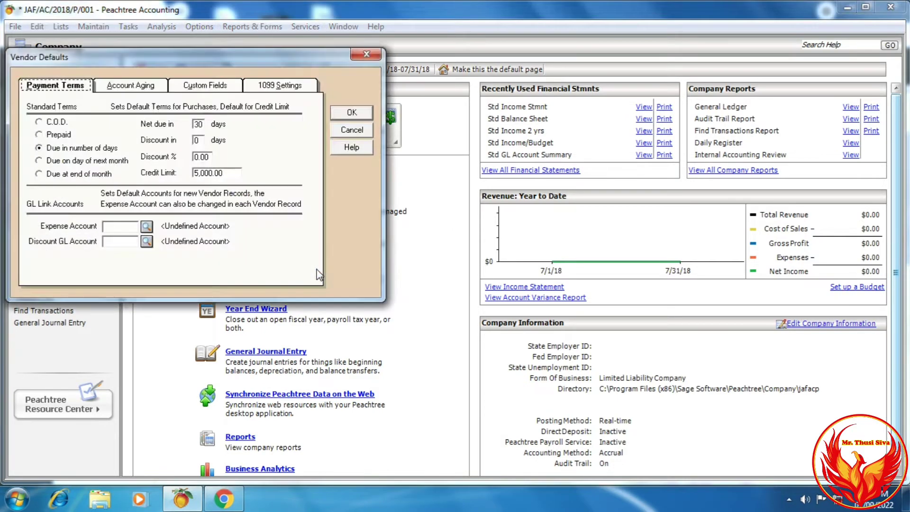
click(372, 54)
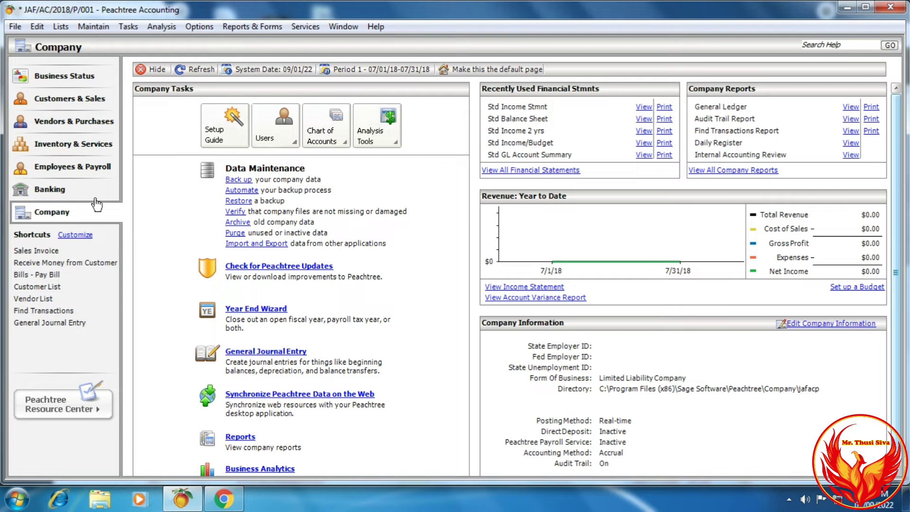
Open the vendor defaults from the Vendors & Purchases page and move the dialog toward the middle of the screen.
click(74, 128)
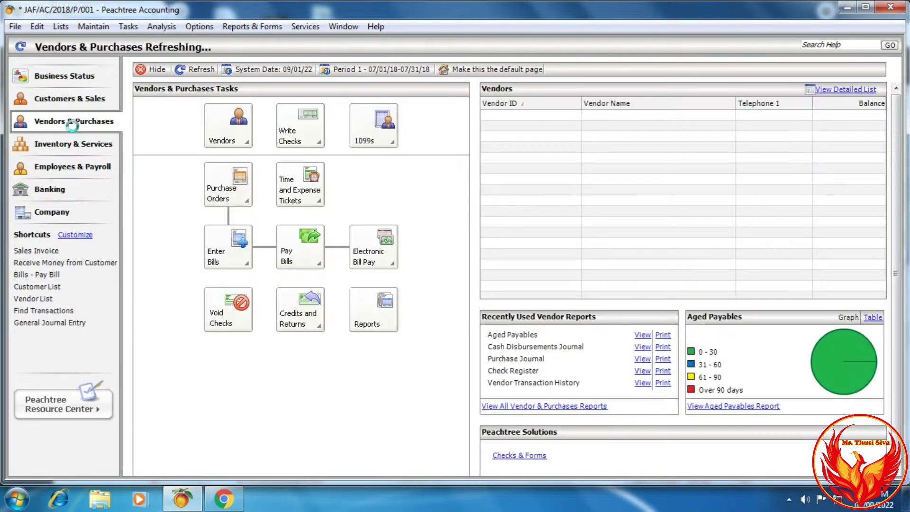
click(228, 137)
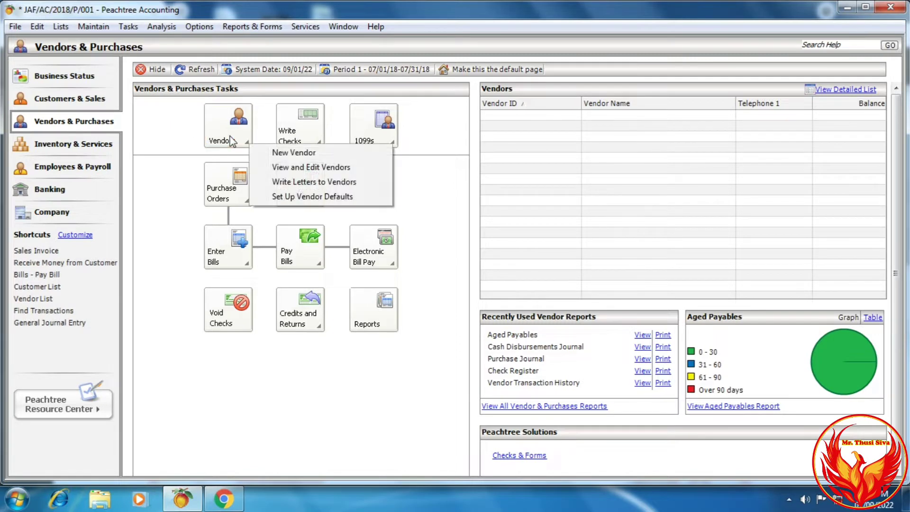
click(278, 197)
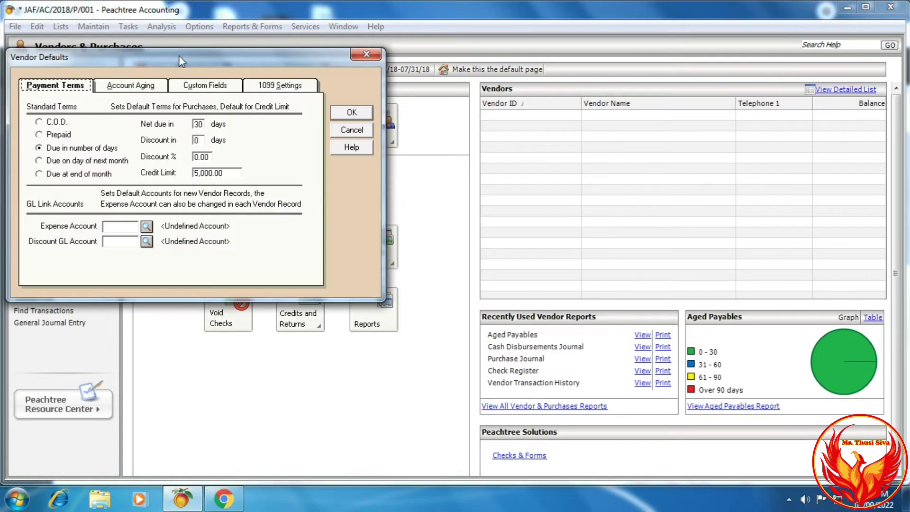
drag(178, 53, 414, 113)
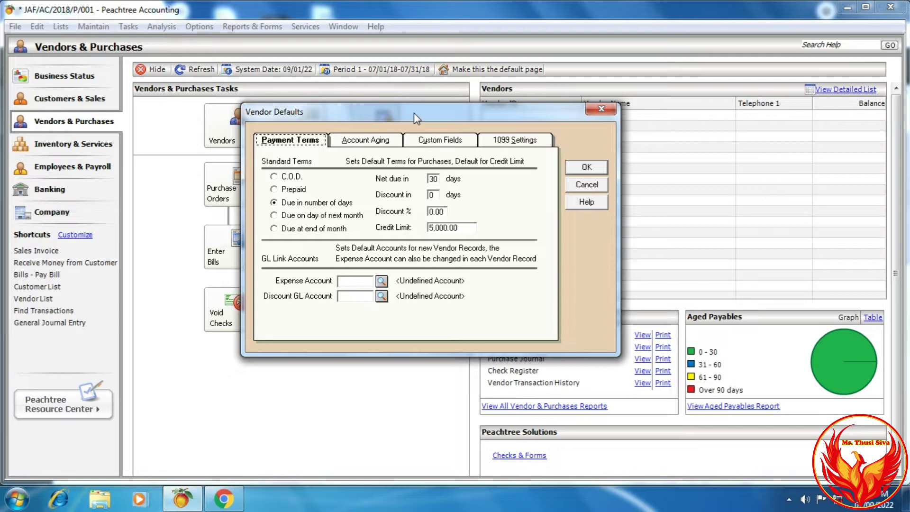
Check the terms in VENDOR.pdf in Chrome and set the vendor discount period to 10 days and the discount percentage to 4.
click(224, 499)
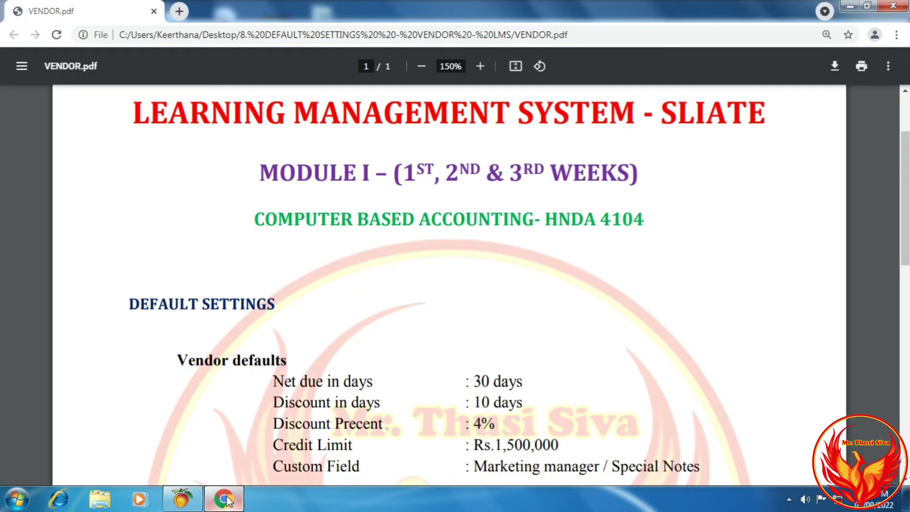
click(224, 499)
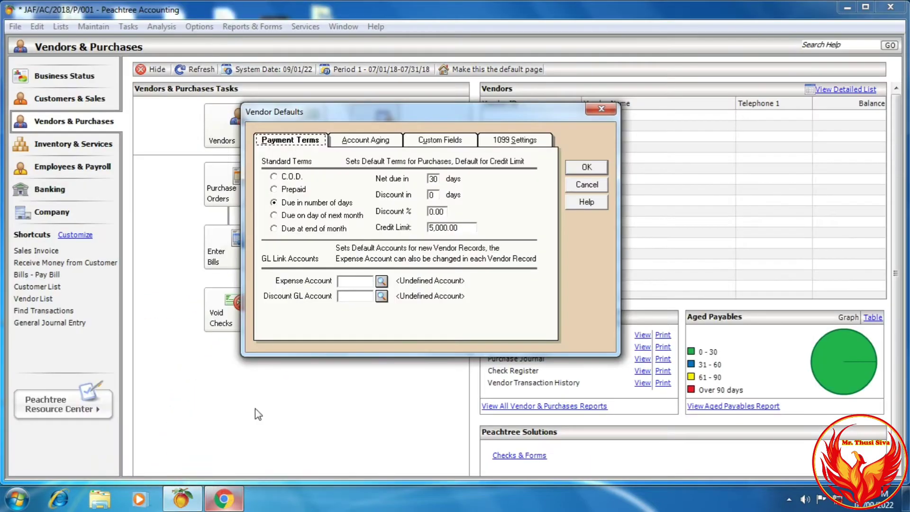
double_click(432, 179)
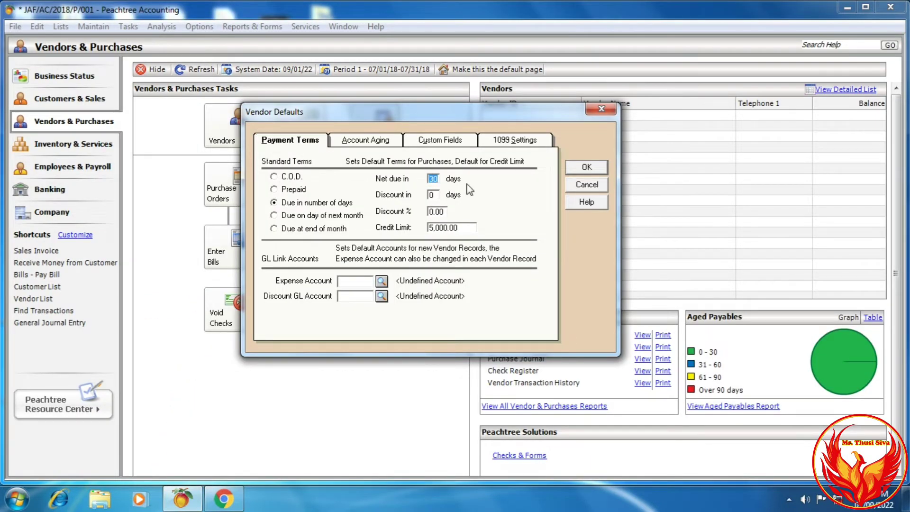
click(221, 504)
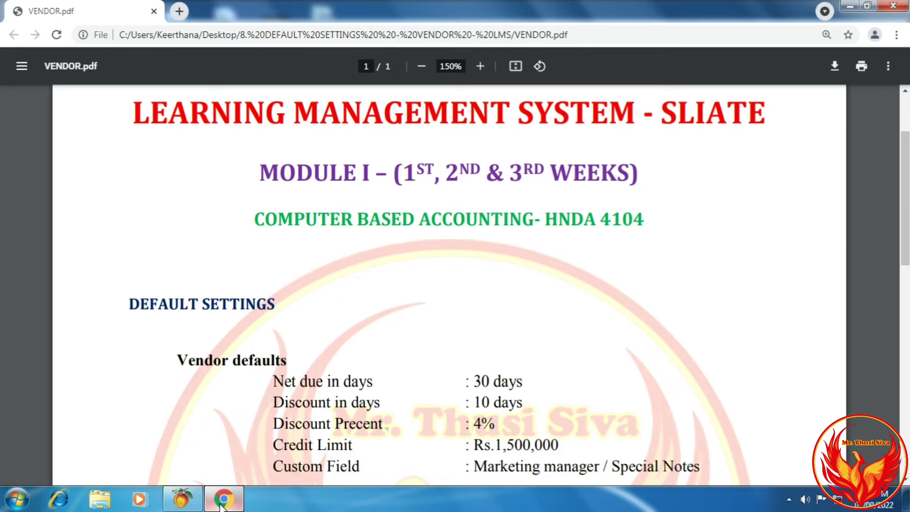
click(221, 505)
double_click(437, 198)
text(10)
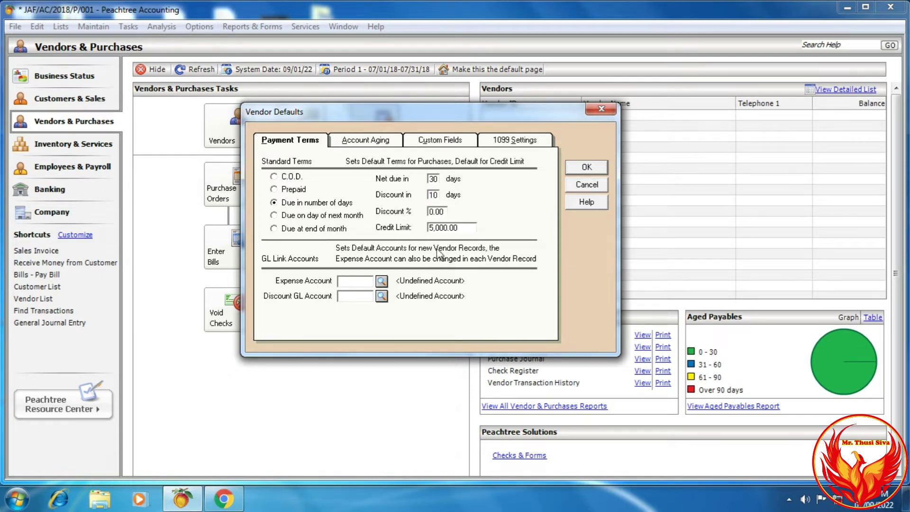
double_click(438, 212)
text(4)
Check the credit limit in VENDOR.pdf in Chrome and set the default vendor credit limit to 1,500,000.
click(222, 499)
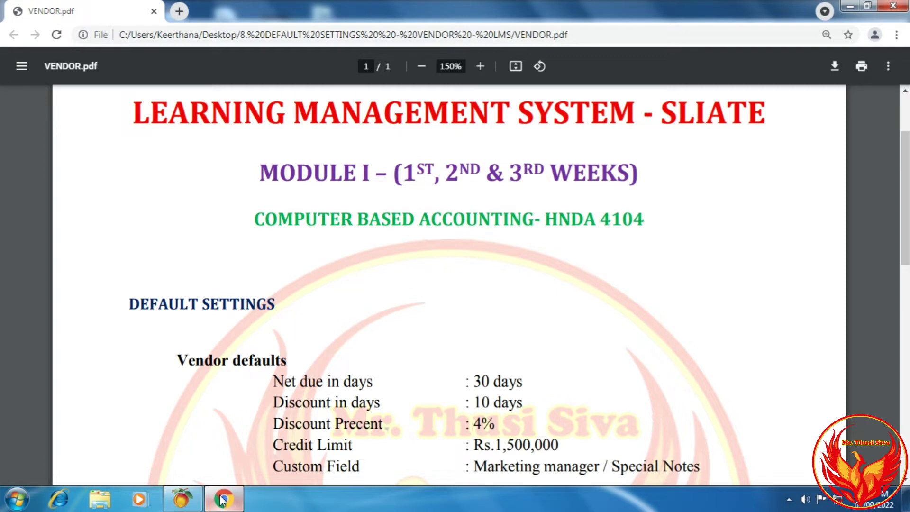
click(222, 499)
drag(464, 227, 414, 221)
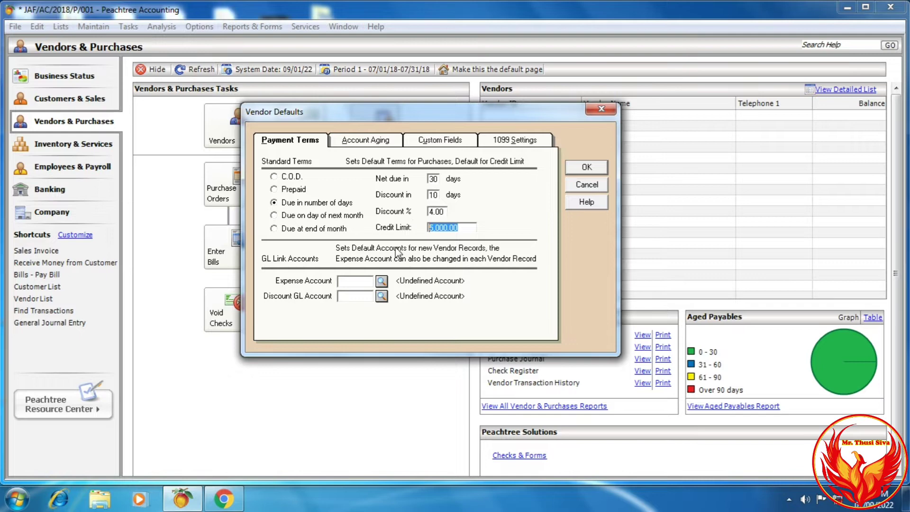
text(1500000)
key(Tab)
Recheck VENDOR.pdf in Chrome, look through the Expense Account choices in Peachtree and start a new general ledger account.
click(224, 503)
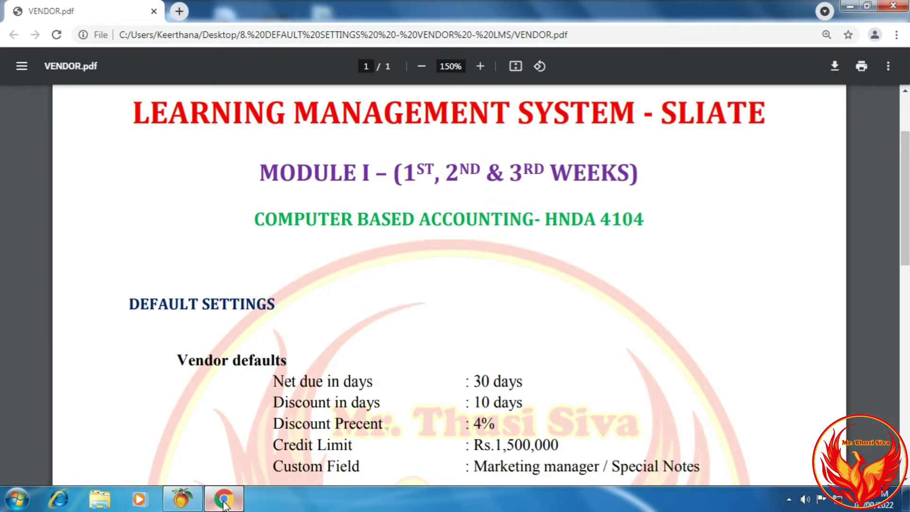
click(224, 502)
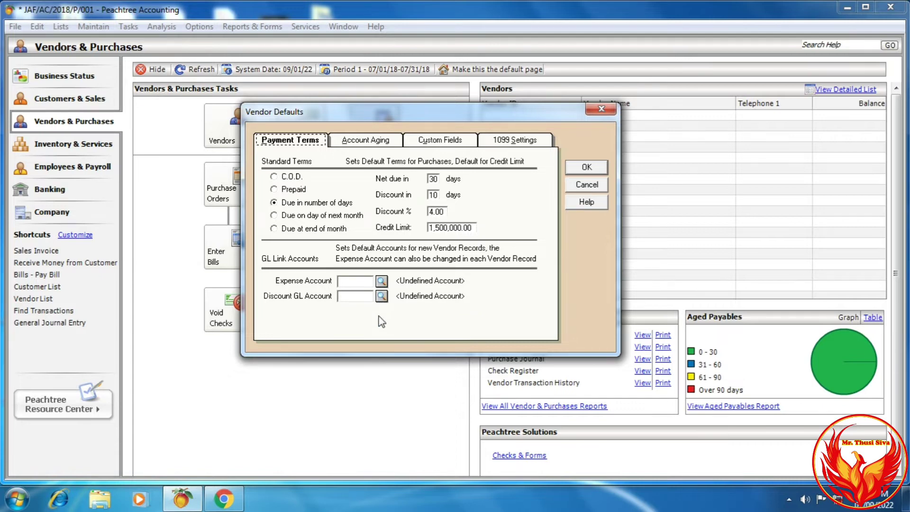
click(381, 281)
scroll(390, 337, down, 2)
scroll(390, 338, down, 1)
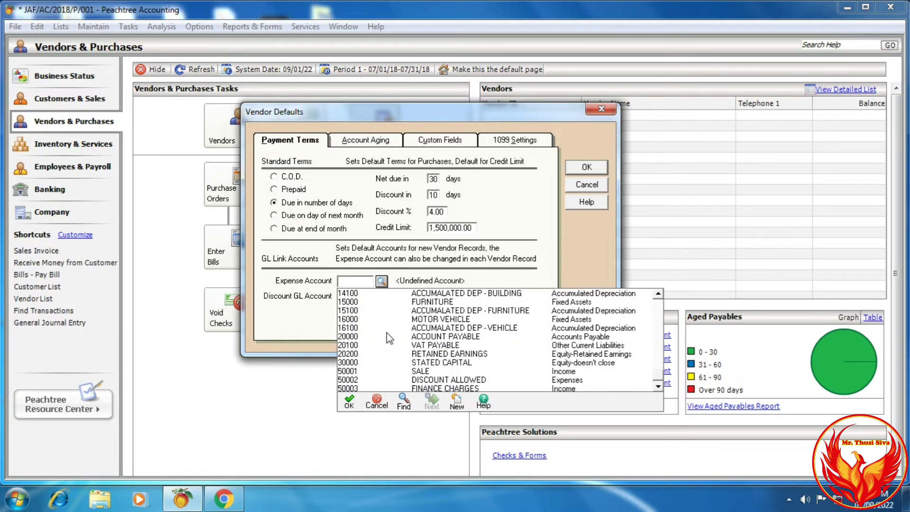
scroll(389, 337, up, 3)
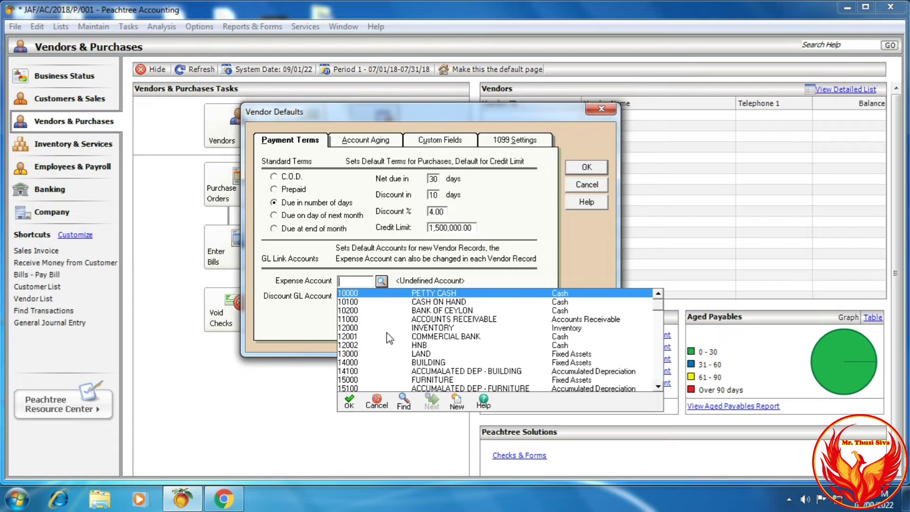
click(457, 401)
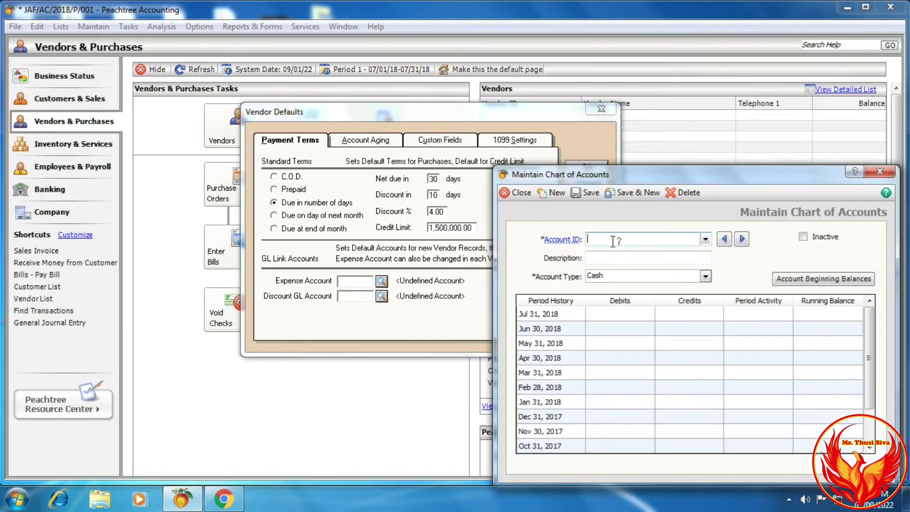
Create account 50006 with the description PURCHASE and the account type Cost of Sales, saving it and starting another account.
text(50006)
click(604, 256)
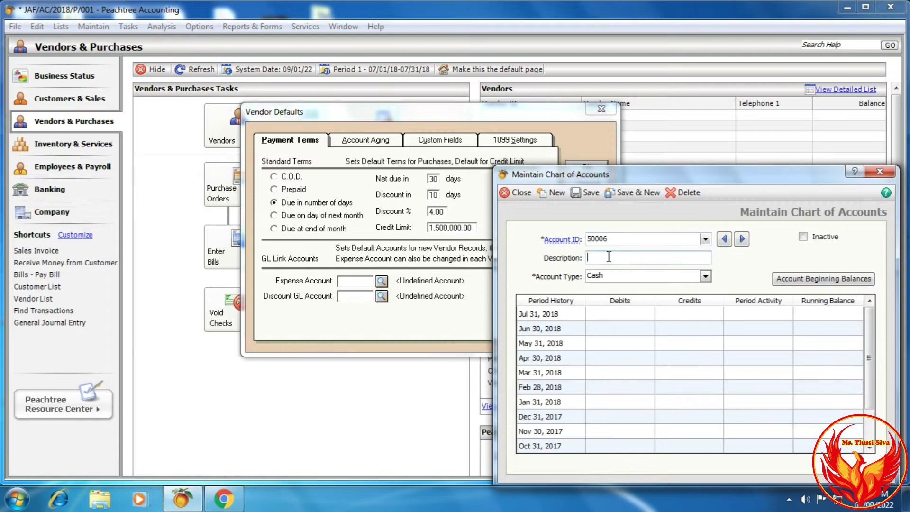
text(PURCHASE)
key(Tab)
click(705, 276)
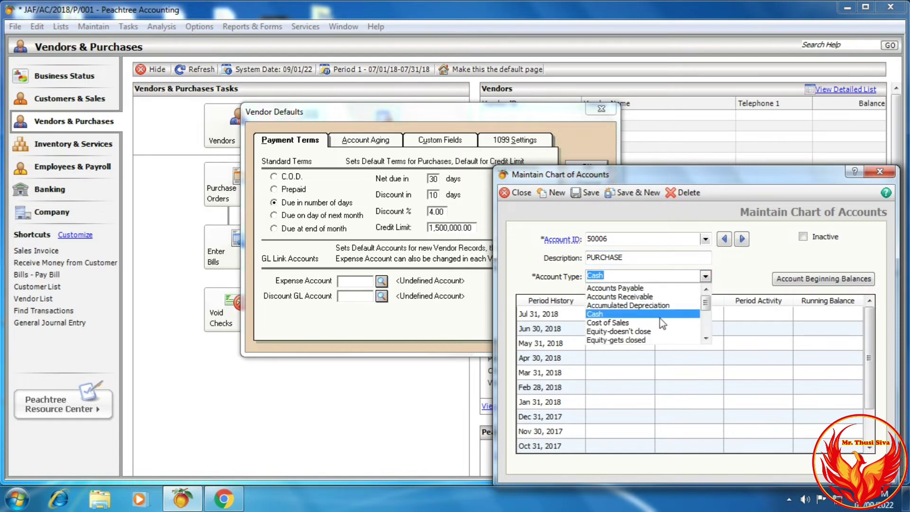
scroll(662, 324, down, 3)
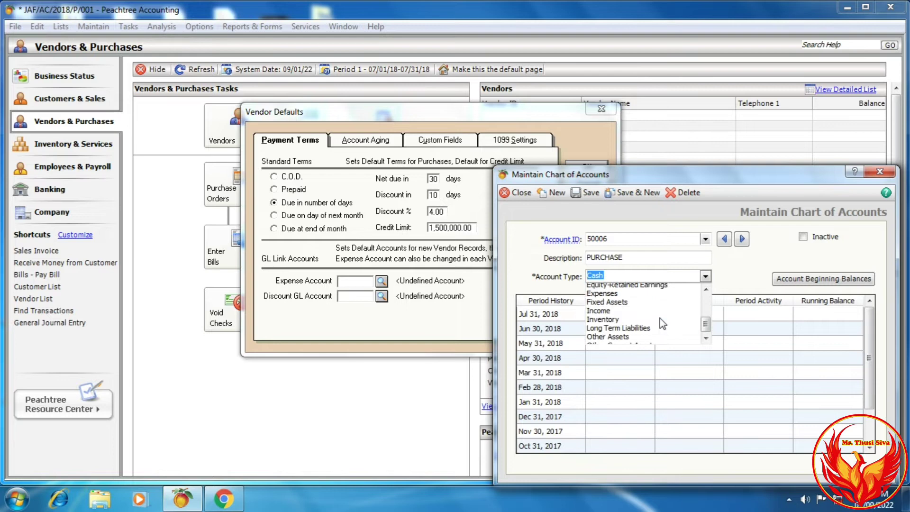
scroll(645, 323, up, 3)
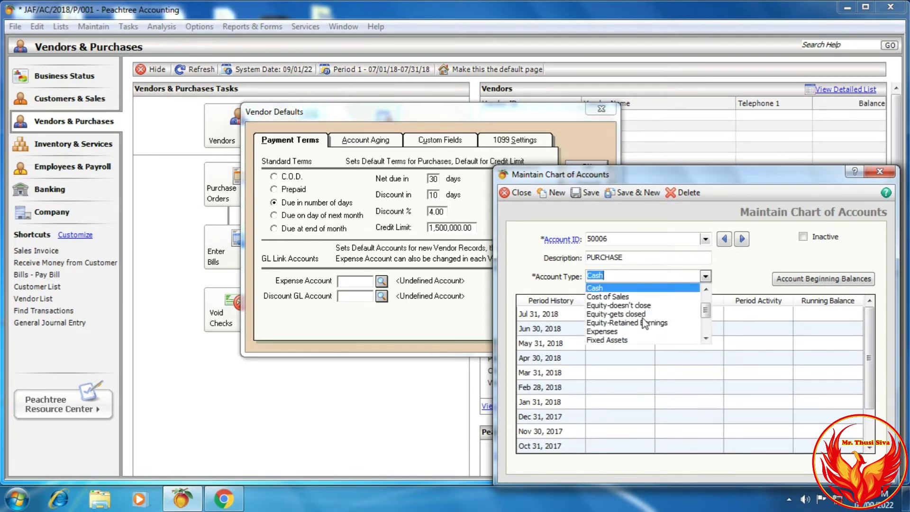
click(645, 306)
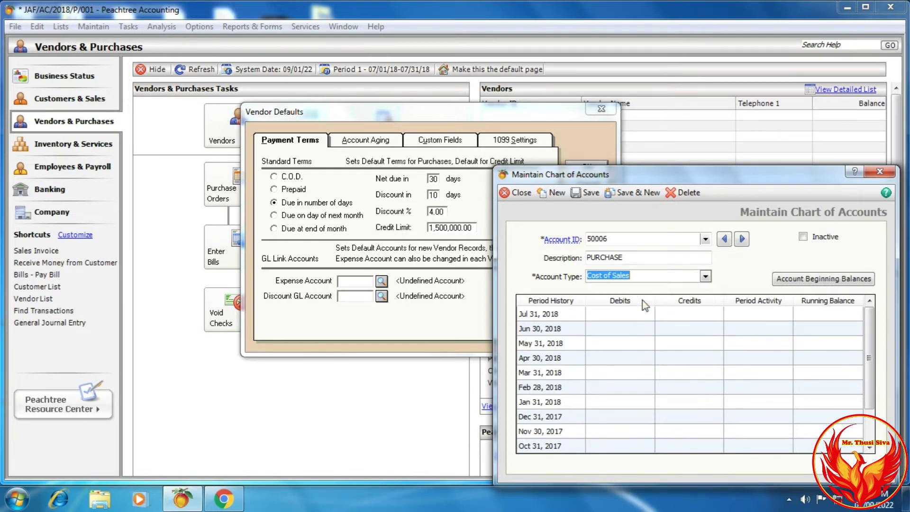
click(622, 191)
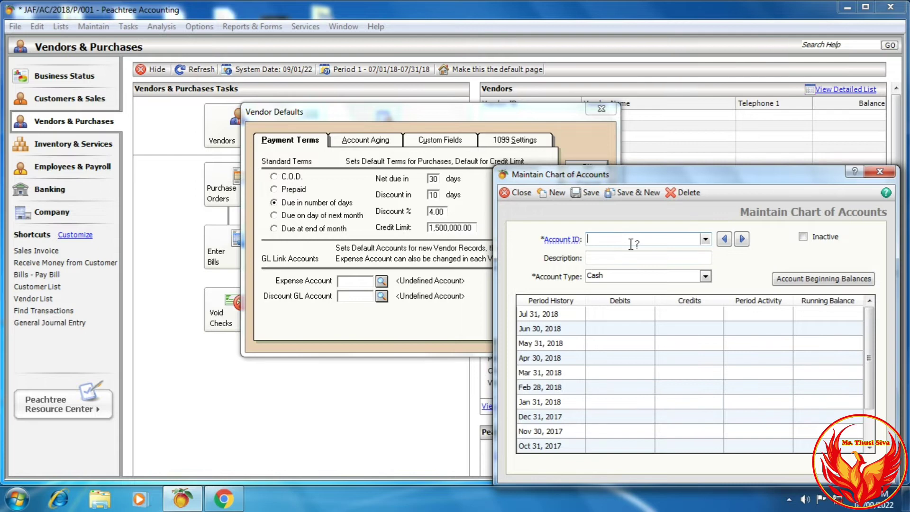
Create account 50007 with the description DISCOUNT RECEIVED and type Income, save it and close the chart of accounts window.
text(50007)
key(Tab)
text(DIS)
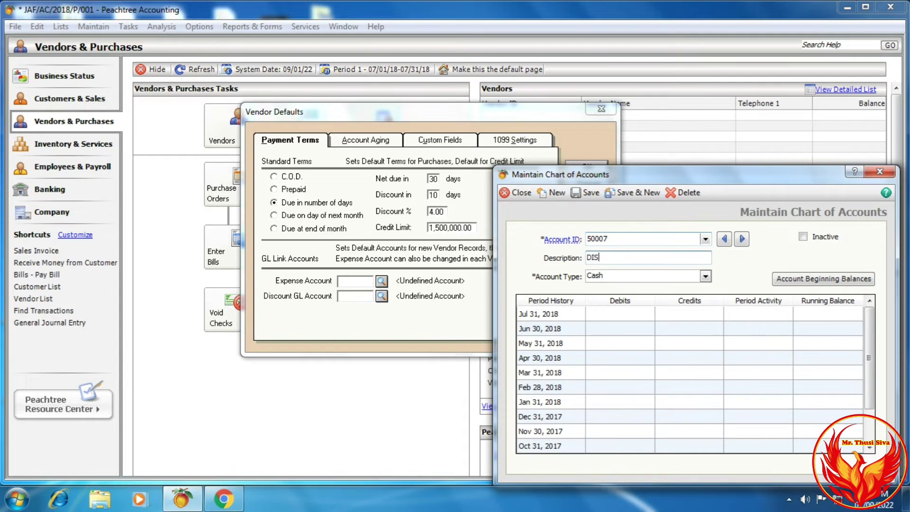
text(COUNT RECEI)
key(BackSpace)
text(IVED)
key(Tab)
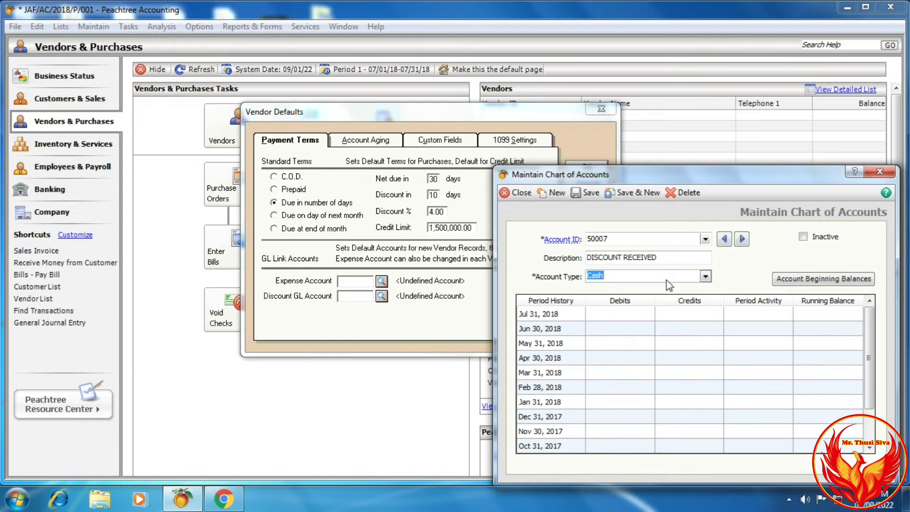
text(i)
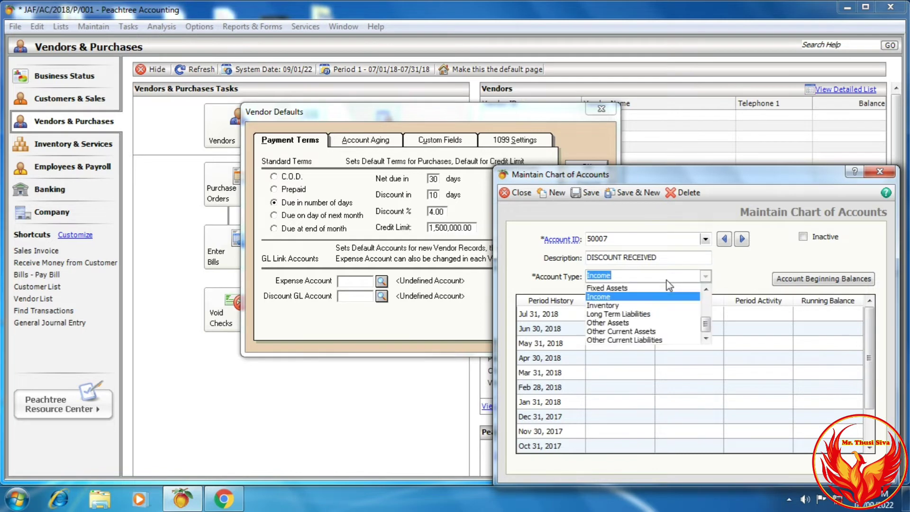
click(641, 297)
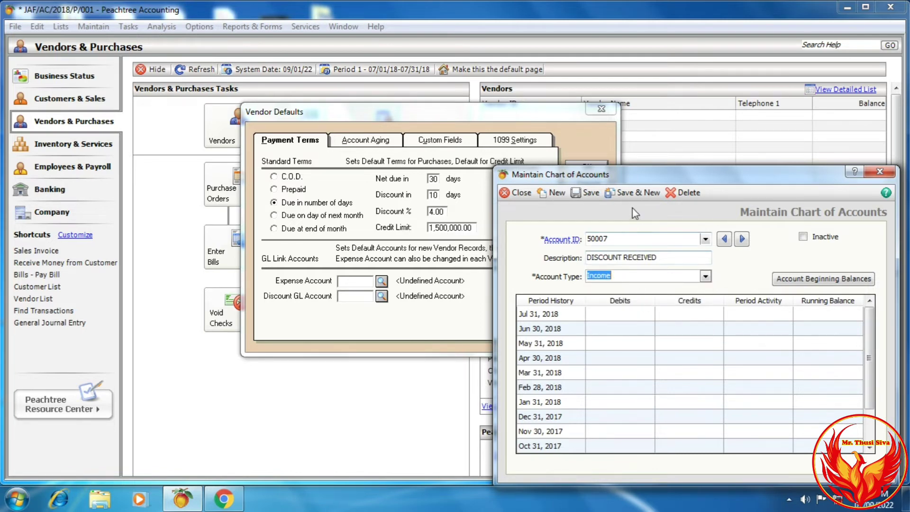
click(588, 193)
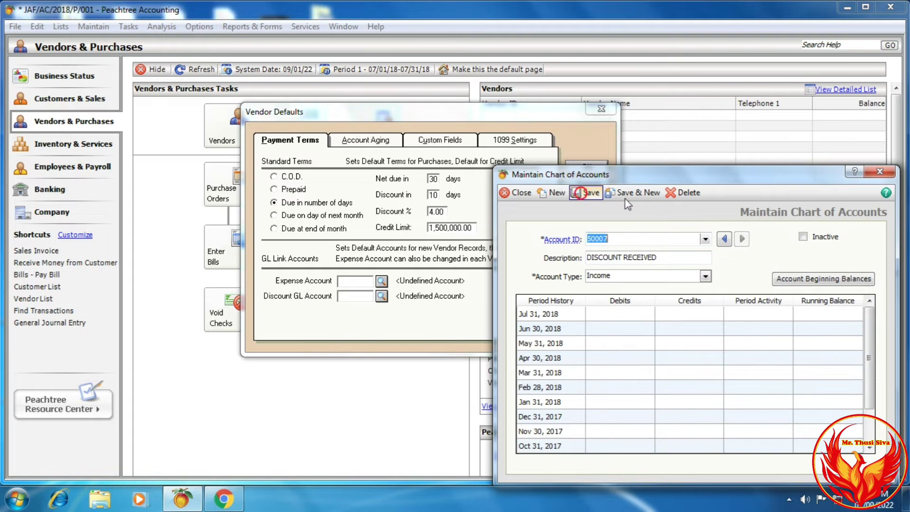
click(880, 171)
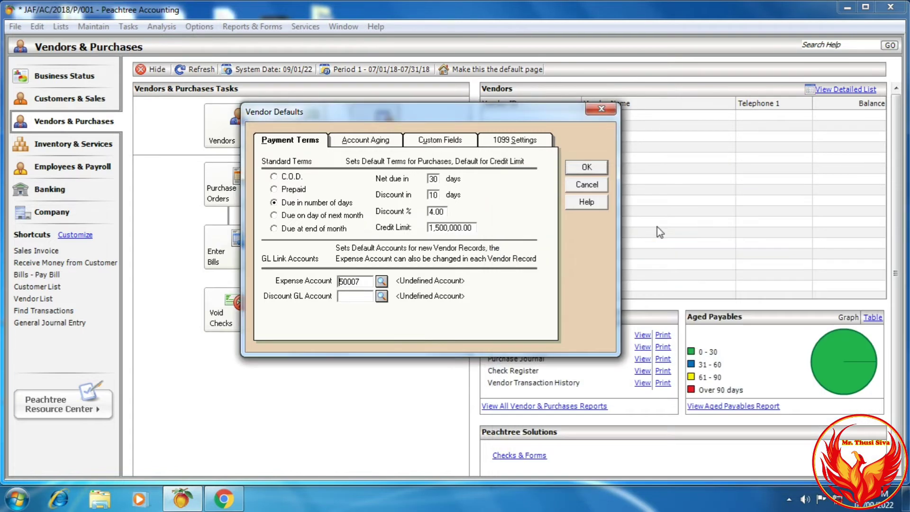
Set the default Expense Account for vendors to 50006 PURCHASE.
click(382, 281)
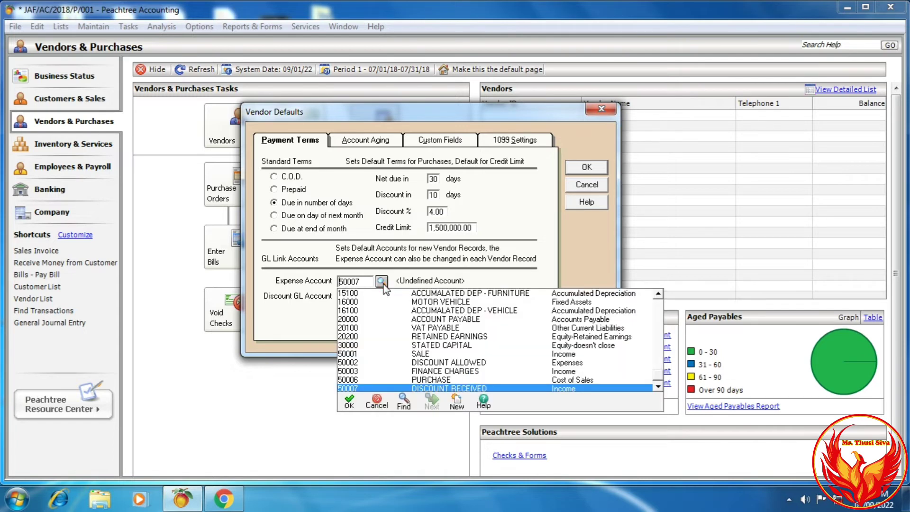
double_click(412, 380)
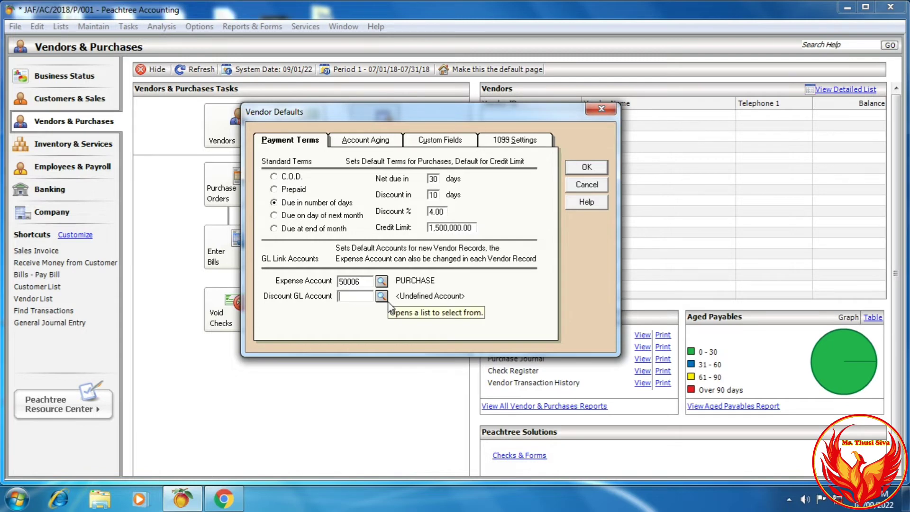
Set the default Discount GL Account for vendors to 50007 DISCOUNT RECEIVED.
click(384, 297)
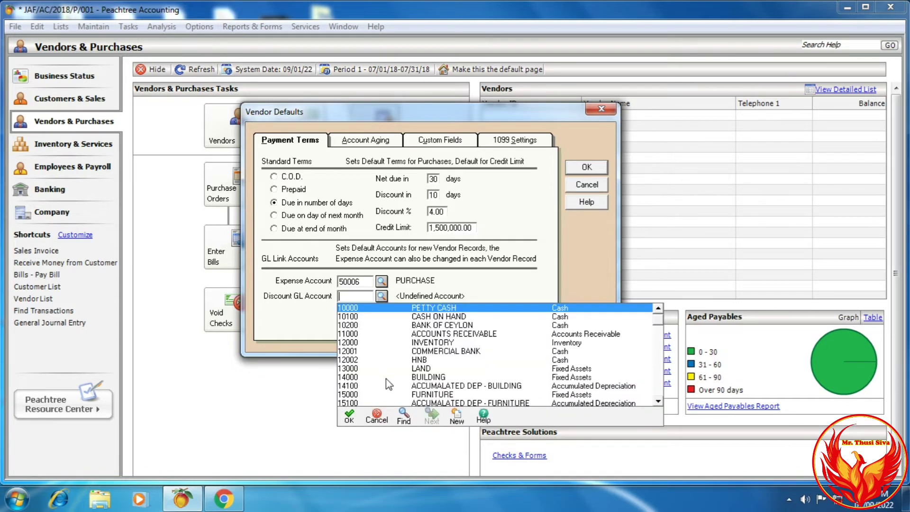
scroll(385, 378, down, 4)
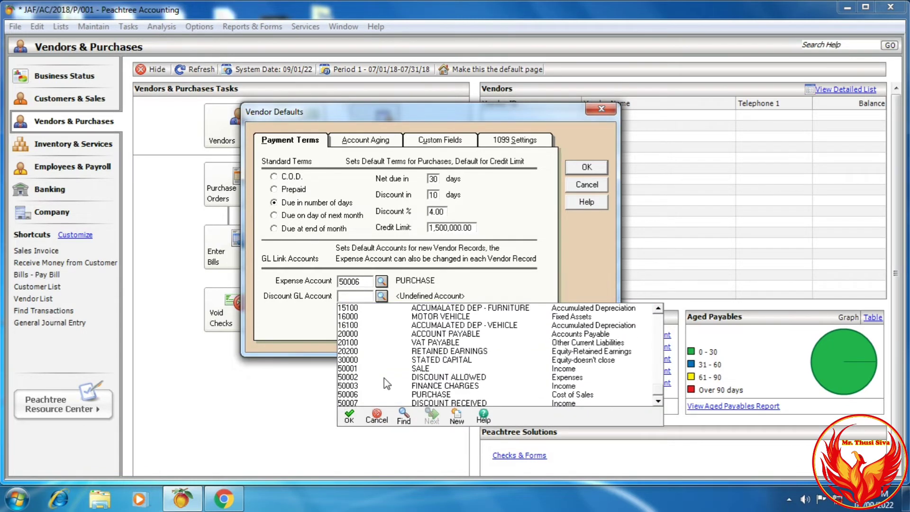
double_click(425, 404)
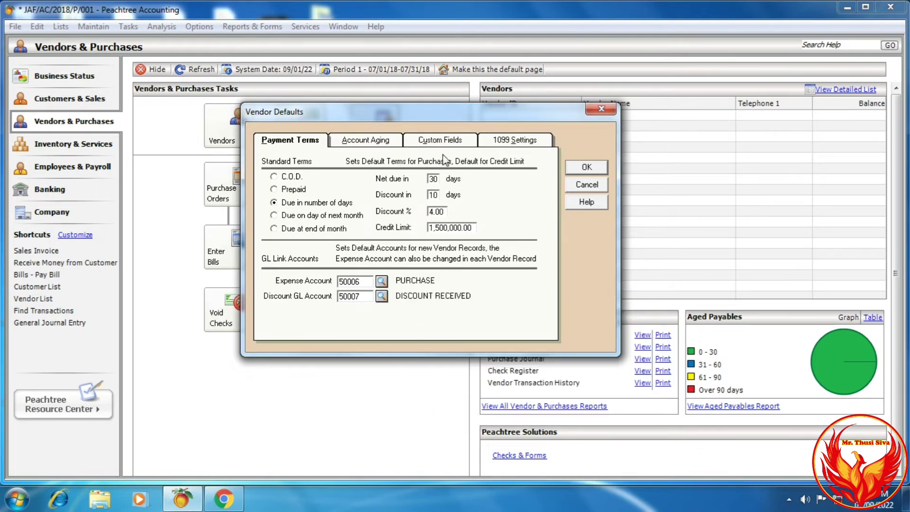
Check the custom field entries in VENDOR.pdf in Chrome and label the first two vendor custom fields MARKETING MANAGE and SPECIAL NOTES in Peachtree.
click(458, 141)
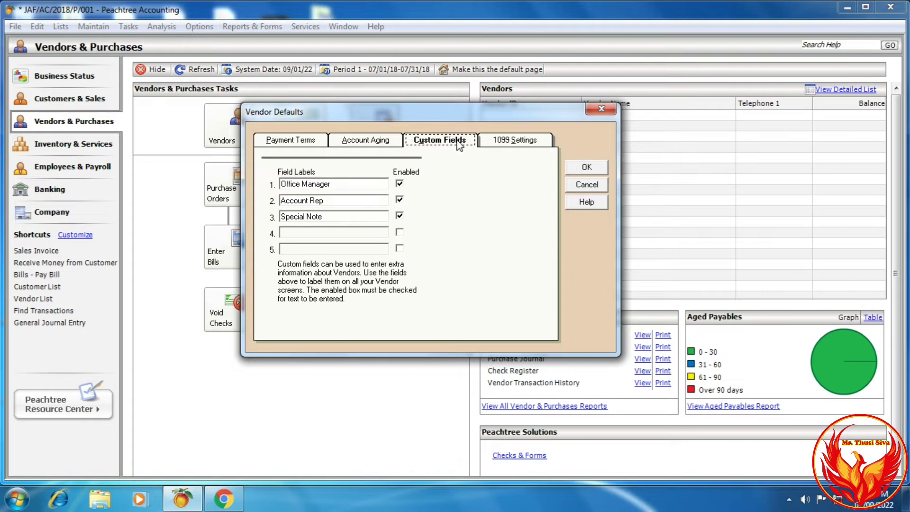
click(223, 499)
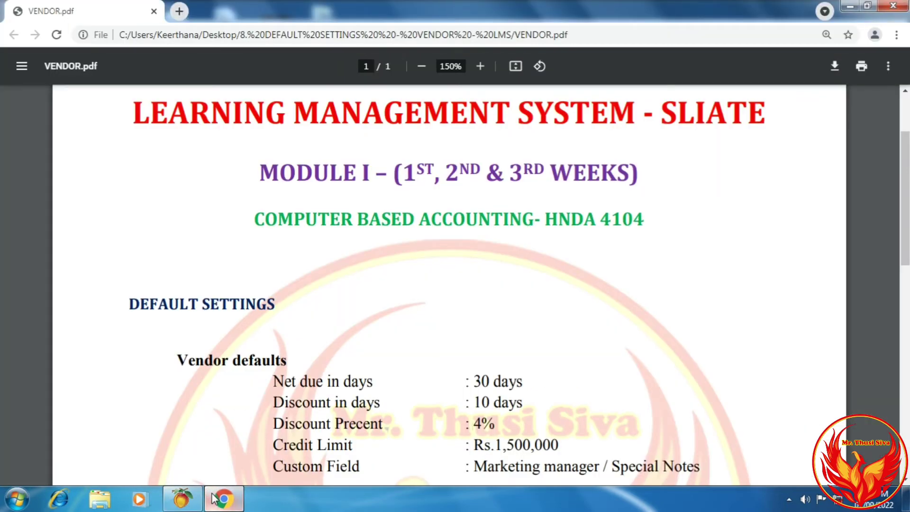
click(221, 499)
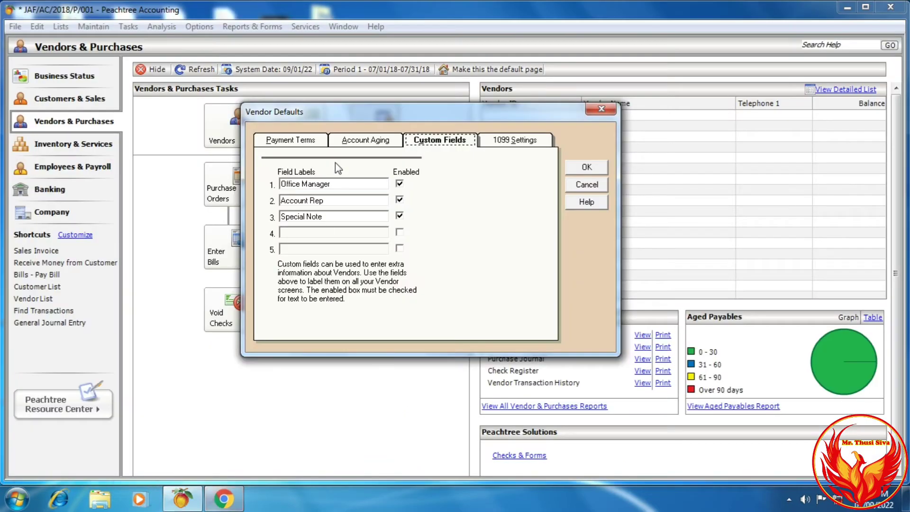
drag(347, 183, 280, 184)
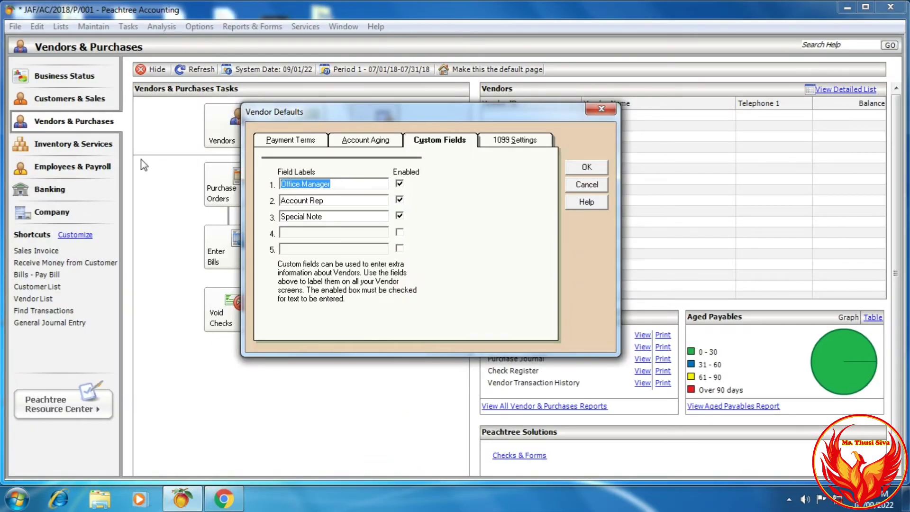
text(Inf)
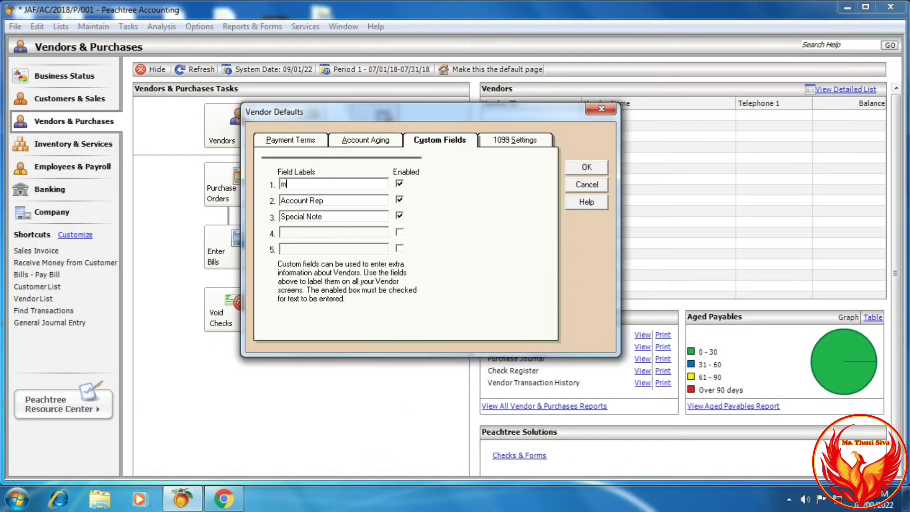
key(BackSpace)
key(BackSpace)
key(BackSpace)
text(MARKETING MANAGE)
key(Tab)
text(SP)
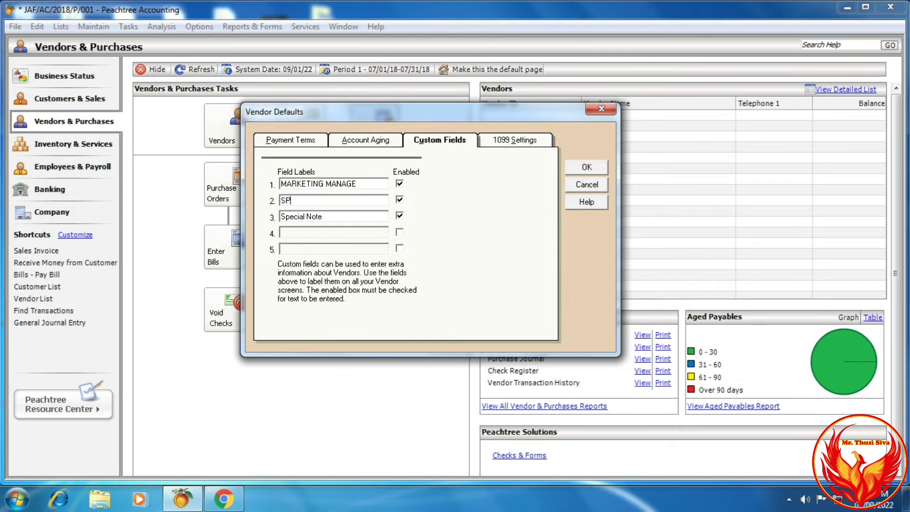
text(ECIAL NOTES)
key(Tab)
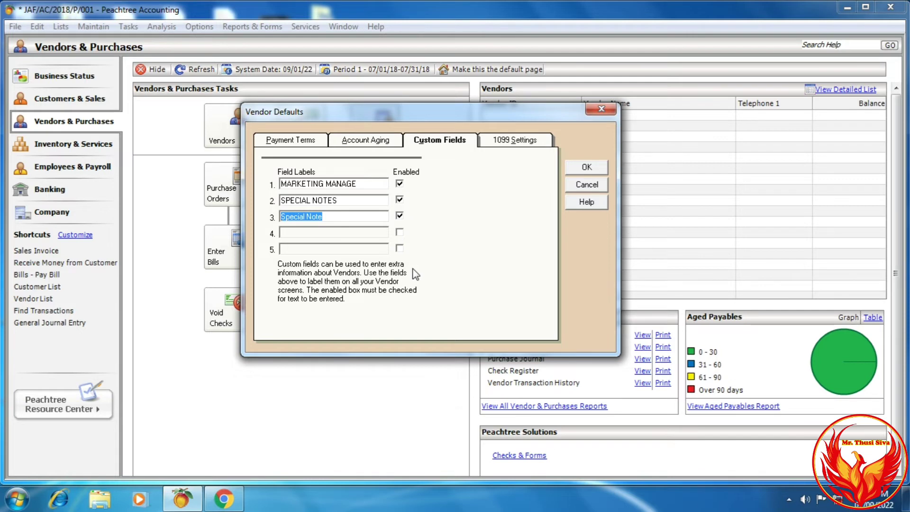
Clear and disable the third vendor custom field, and save the vendor defaults.
key(Delete)
click(399, 217)
click(593, 170)
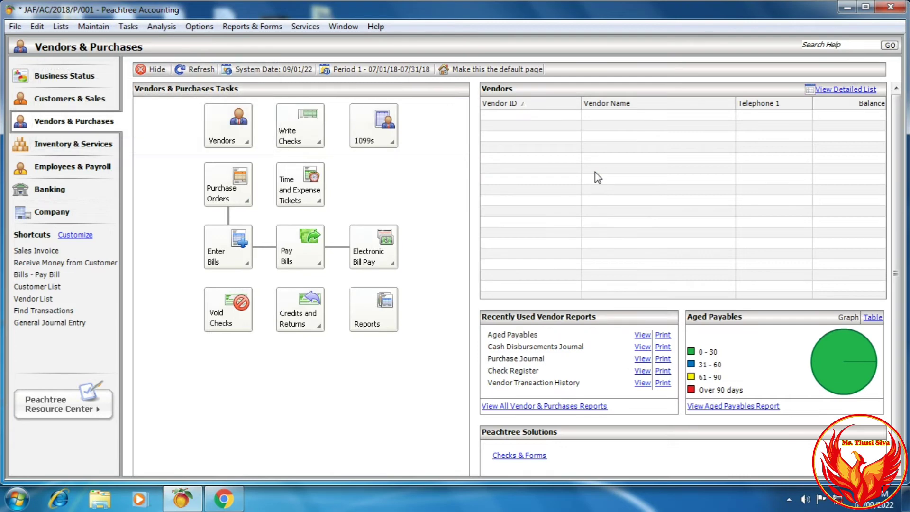
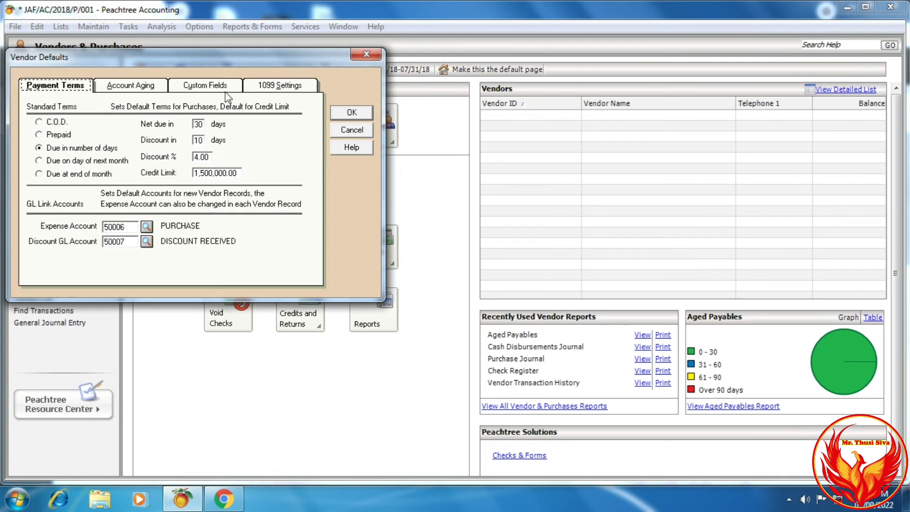
Compare the due days, discount days, discount percent and credit limit in Vendor Defaults with VENDOR.pdf in Chrome, and return to Peachtree.
drag(172, 52, 356, 82)
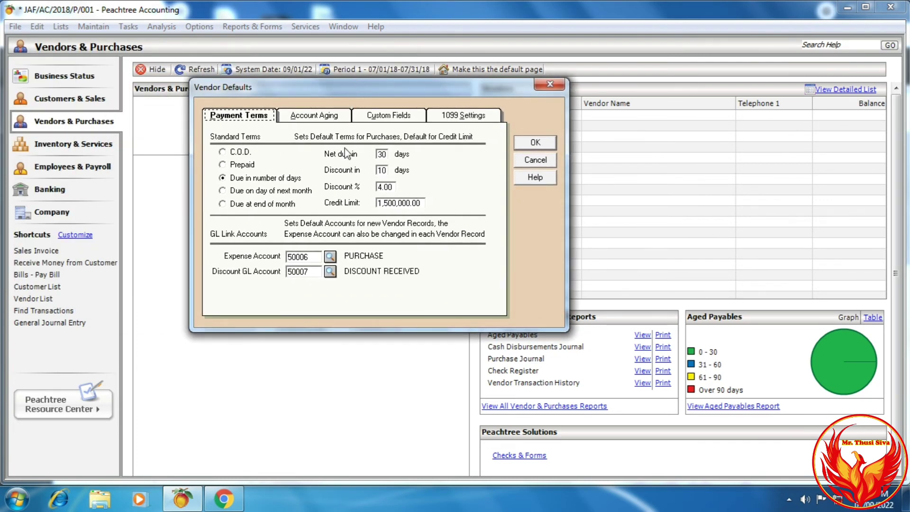
click(223, 502)
click(181, 499)
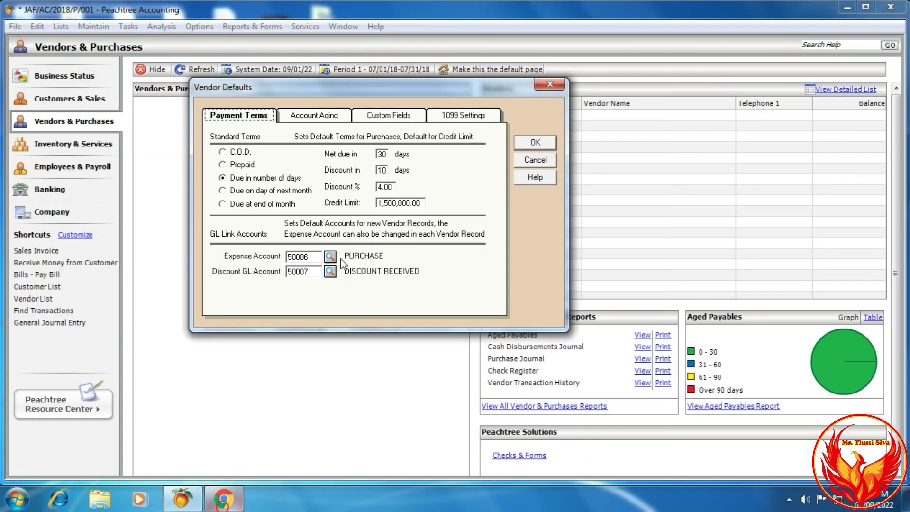
double_click(382, 154)
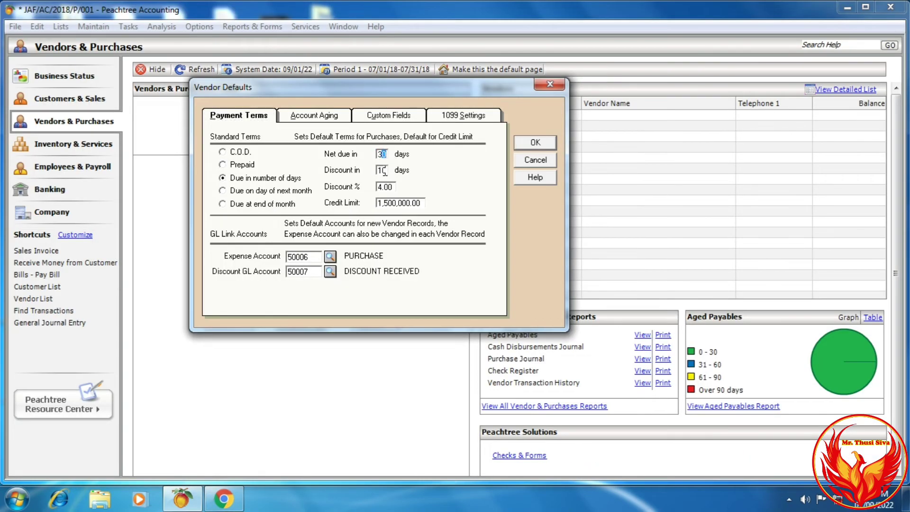
double_click(382, 171)
double_click(384, 186)
drag(380, 206, 435, 209)
click(226, 504)
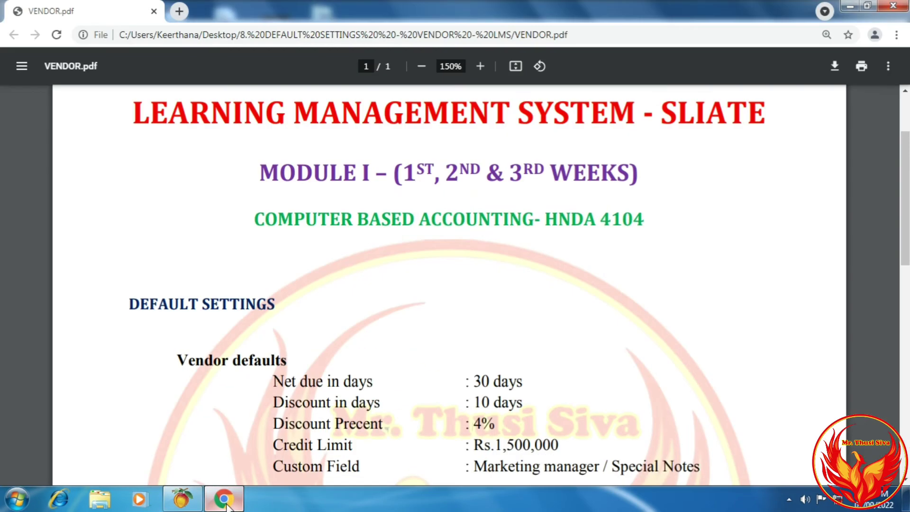
click(225, 505)
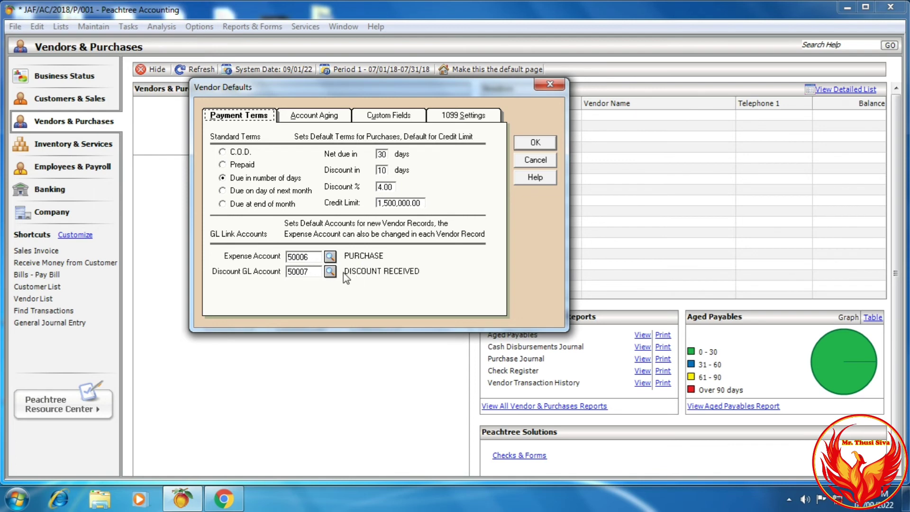
Review the linked Expense Account and Discount GL Account, looking through the list of available accounts without changing the selection.
click(331, 259)
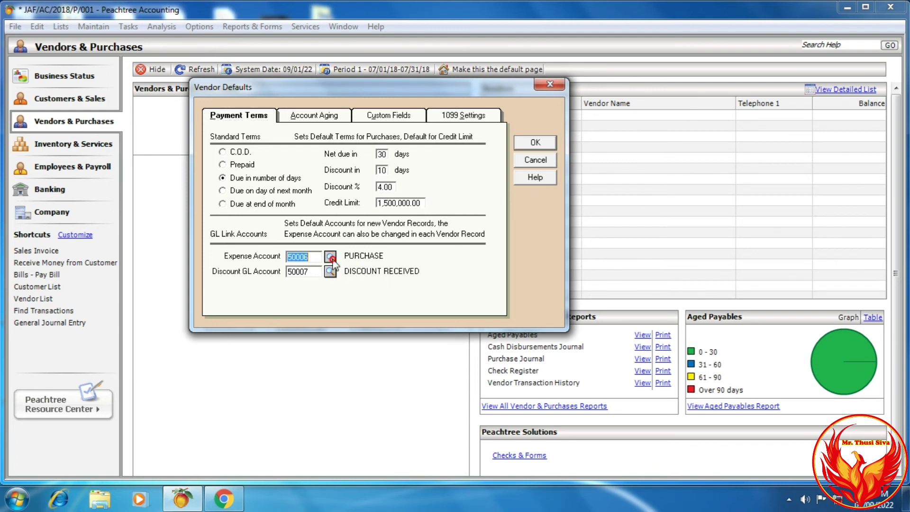
scroll(340, 305, up, 4)
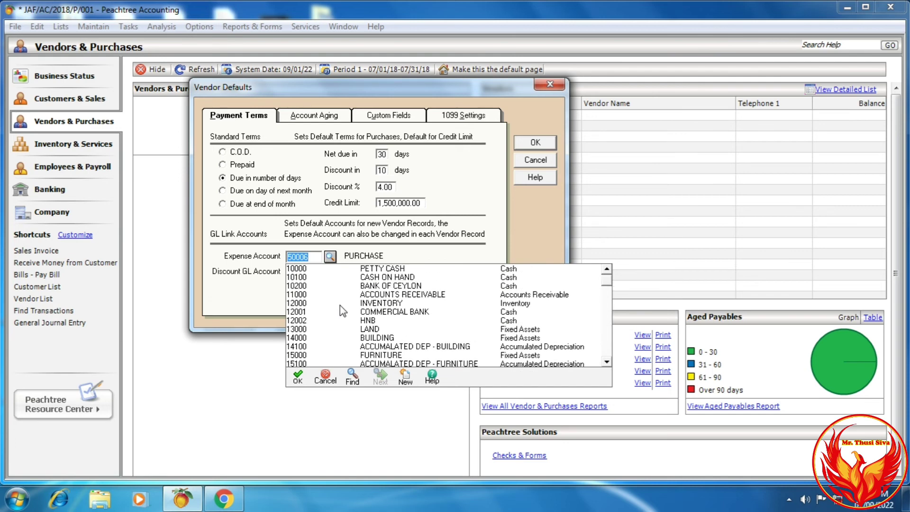
scroll(340, 305, down, 4)
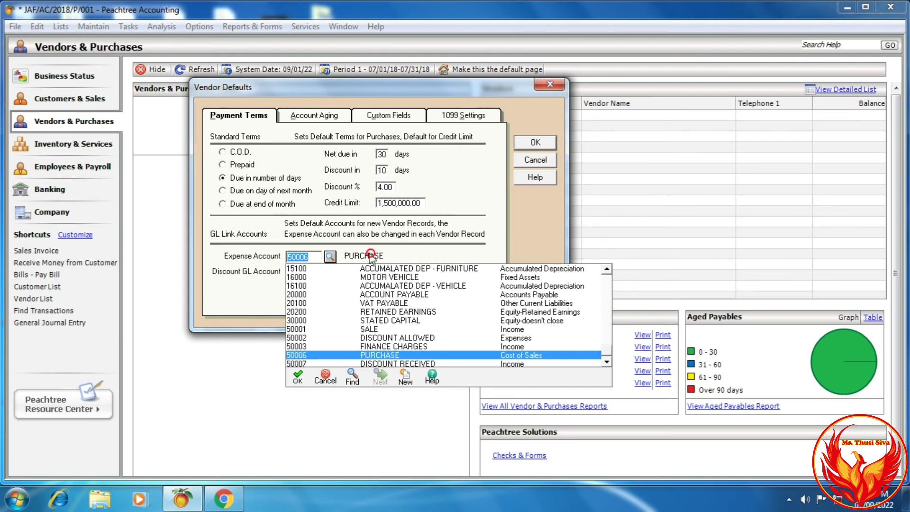
click(330, 258)
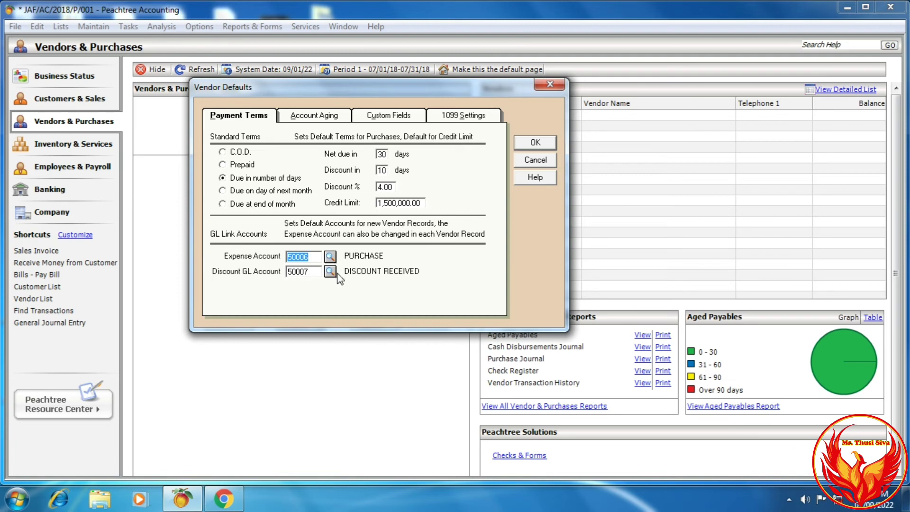
click(329, 273)
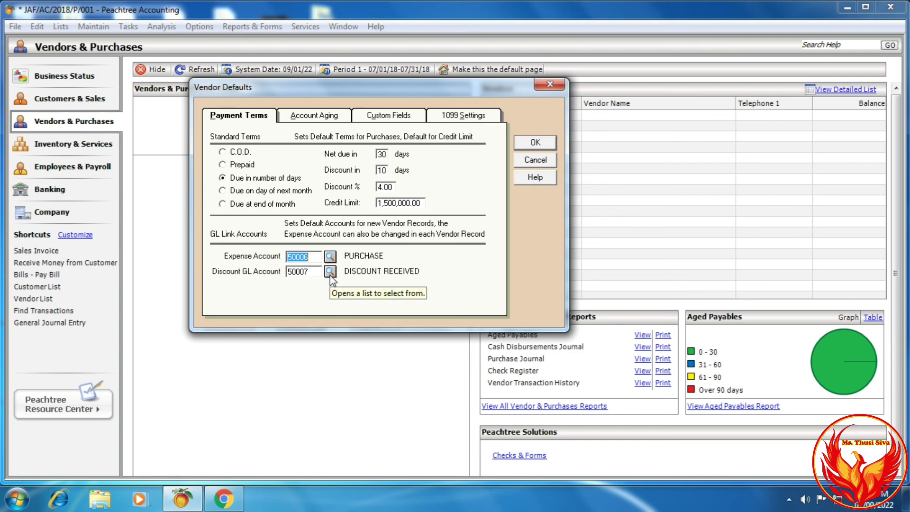
Check the vendor custom field labels against VENDOR.pdf in Chrome and close the Vendor Defaults dialog in Peachtree with its settings accepted.
click(381, 119)
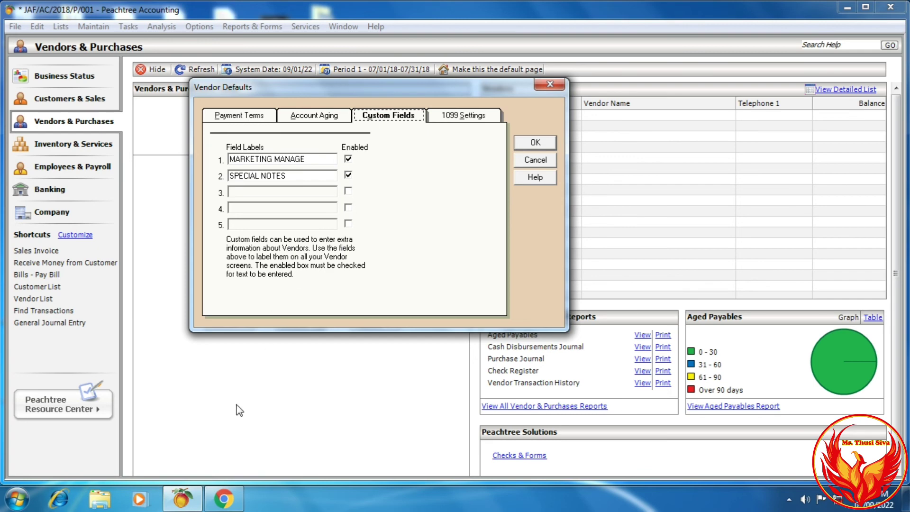
click(227, 499)
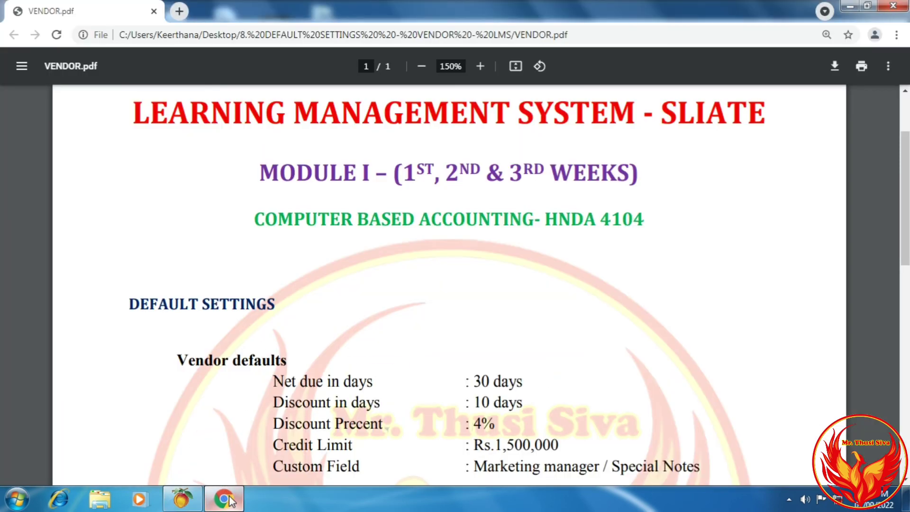
click(226, 499)
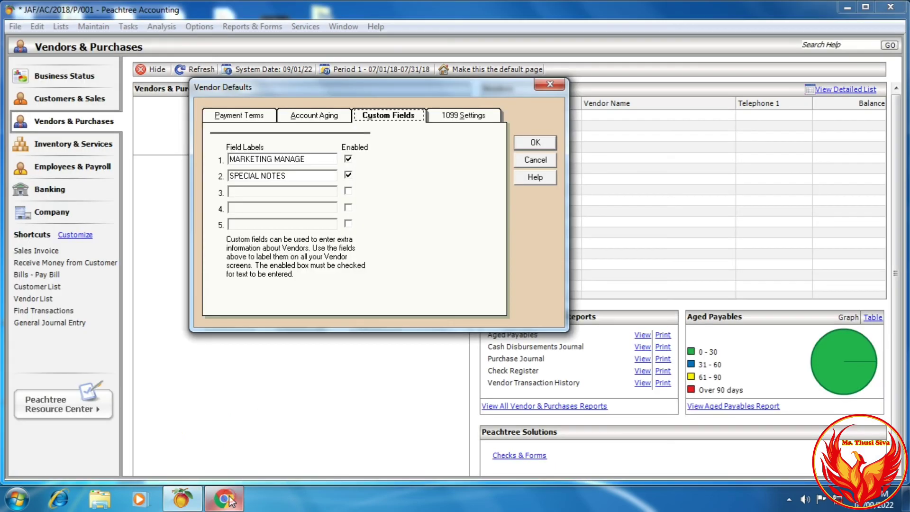
click(322, 163)
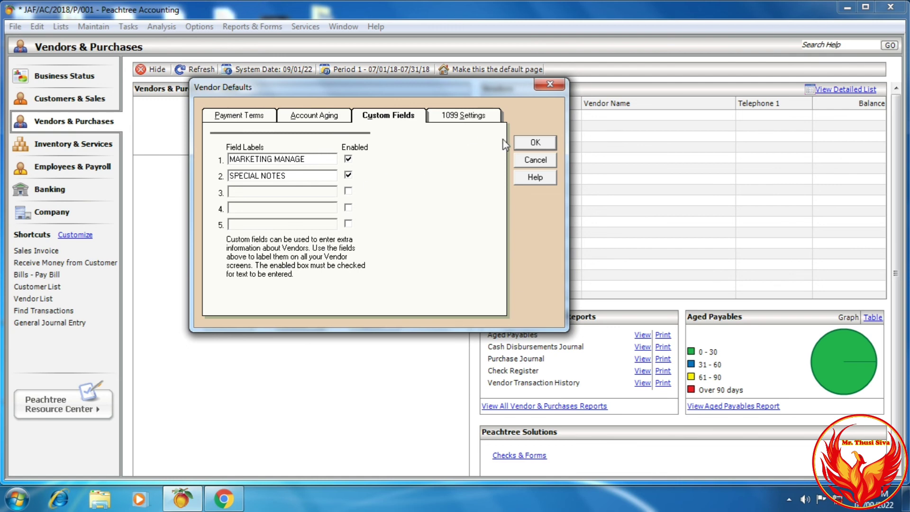
click(536, 143)
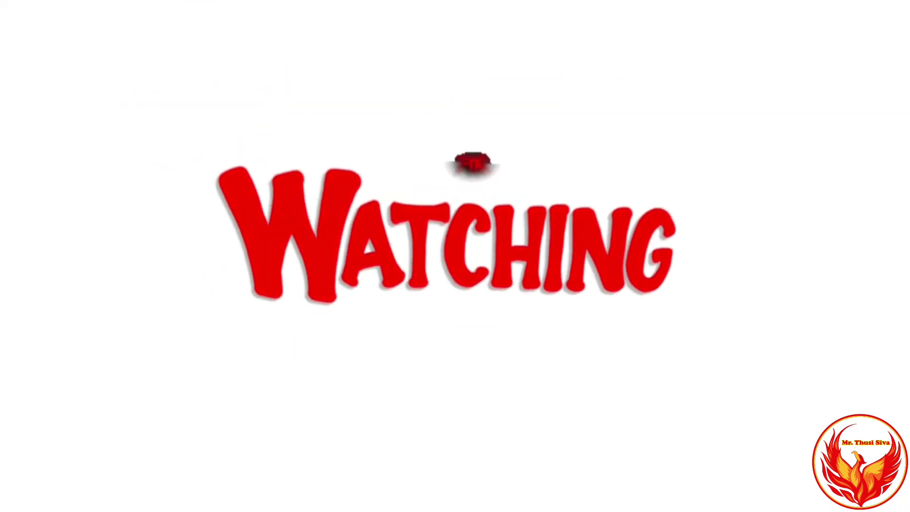